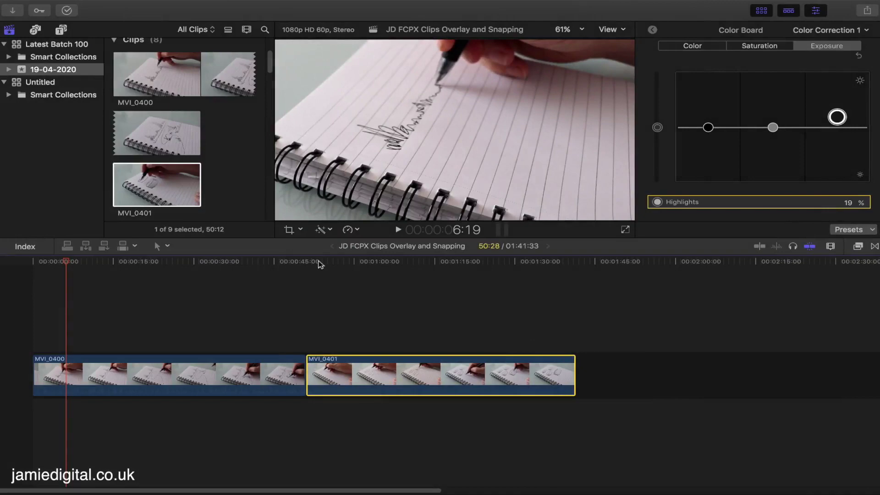
- Move clip MVI_0401 above MVI_0400 so it starts at the 25:05 playhead, and play the overlay from about 22 seconds
{"action": "left_click_drag", "start_coordinate": [66, 263], "coordinate": [83, 275]}
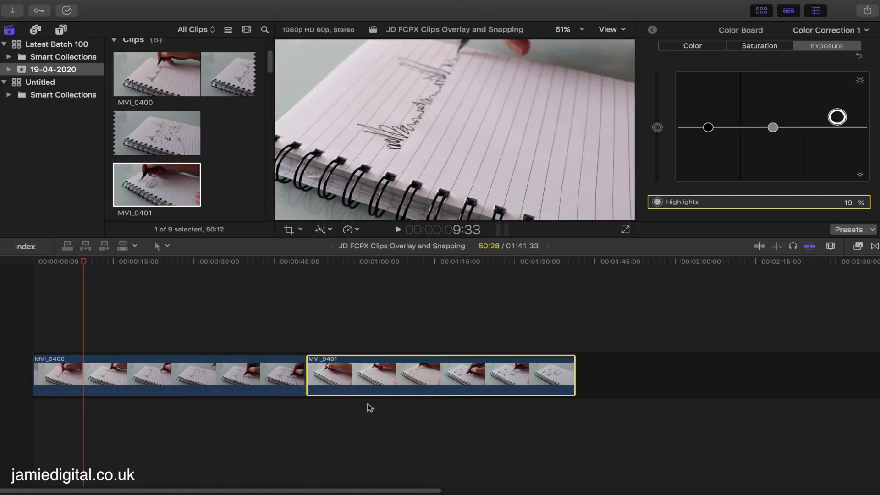
{"action": "left_click_drag", "start_coordinate": [85, 265], "coordinate": [64, 276]}
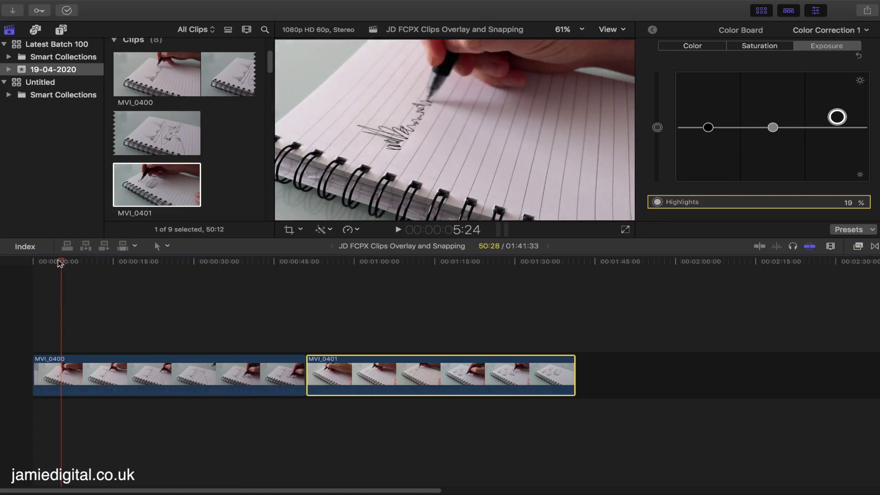
{"action": "left_click_drag", "start_coordinate": [61, 261], "coordinate": [99, 266]}
{"action": "left_click", "coordinate": [162, 305]}
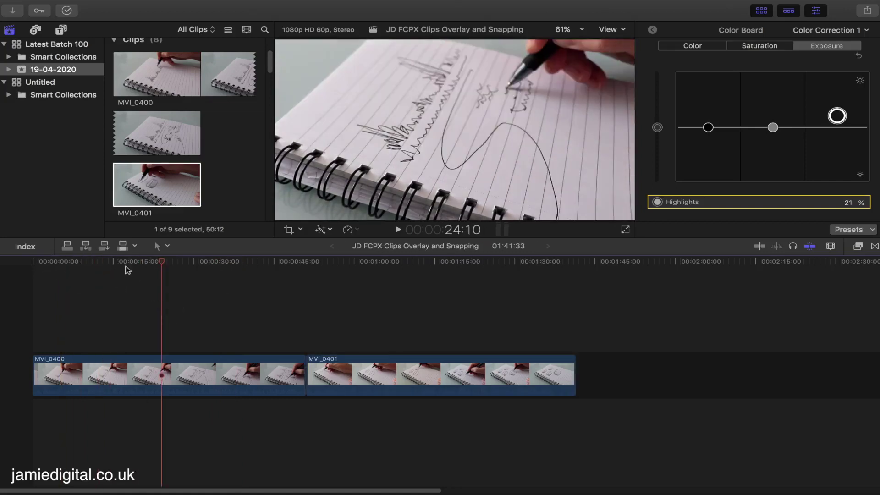
{"action": "mouse_move", "coordinate": [163, 262]}
{"action": "left_mouse_down"}
{"action": "mouse_move", "coordinate": [77, 261]}
{"action": "mouse_move", "coordinate": [173, 261]}
{"action": "mouse_move", "coordinate": [114, 261]}
{"action": "mouse_move", "coordinate": [168, 268]}
{"action": "left_mouse_up"}
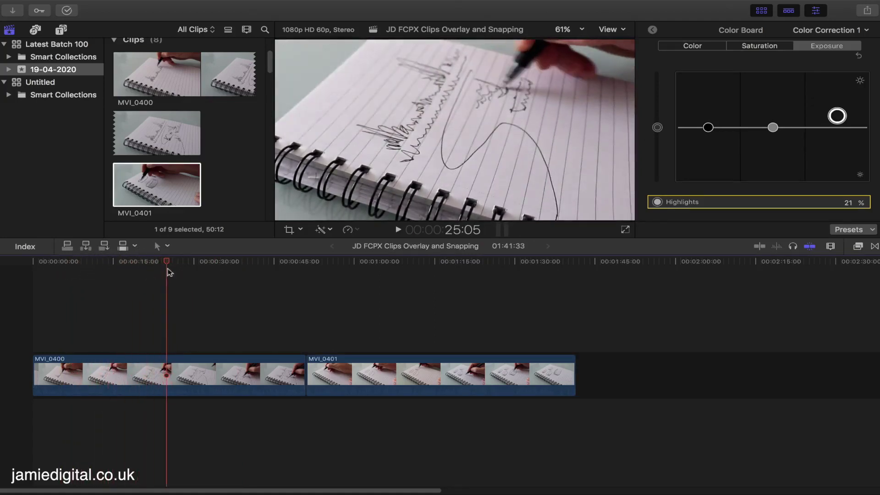
{"action": "left_click", "coordinate": [350, 362]}
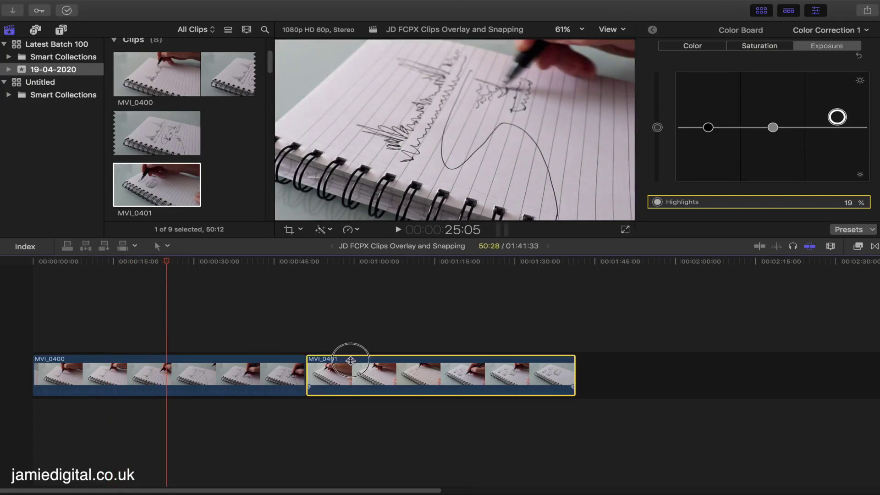
{"action": "left_click_drag", "start_coordinate": [350, 361], "coordinate": [212, 296]}
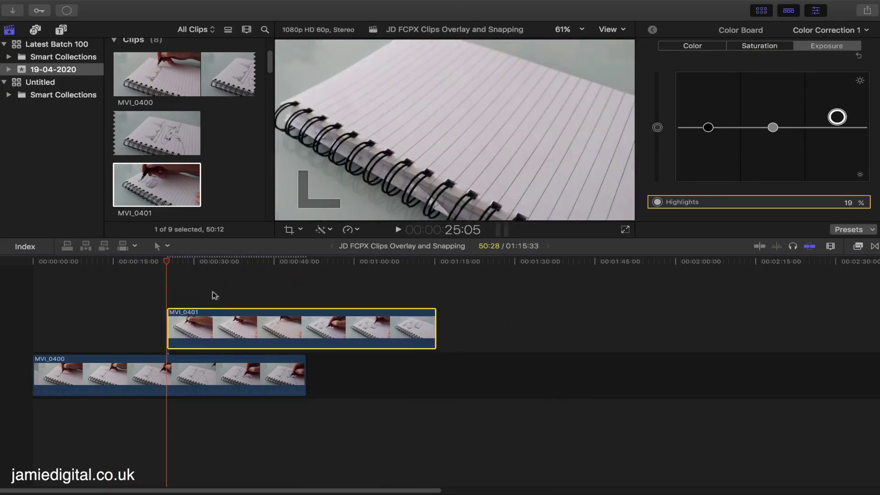
{"action": "left_click_drag", "start_coordinate": [166, 265], "coordinate": [150, 264]}
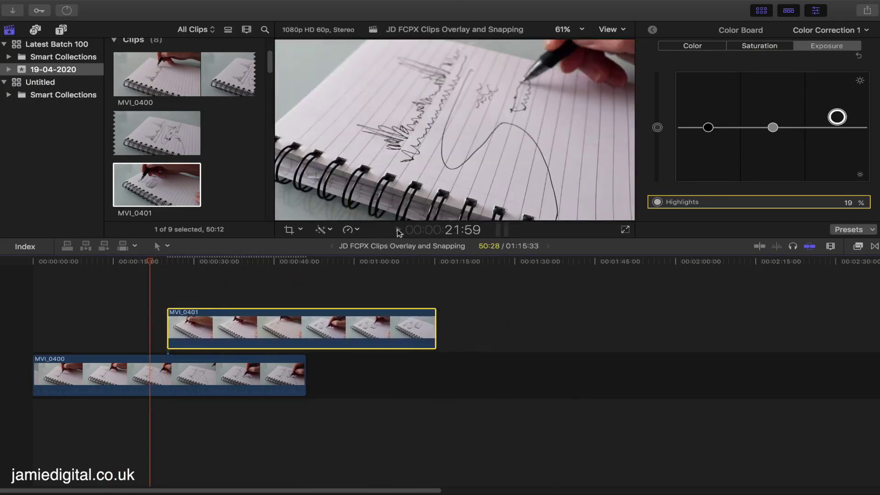
{"action": "left_click", "coordinate": [398, 230]}
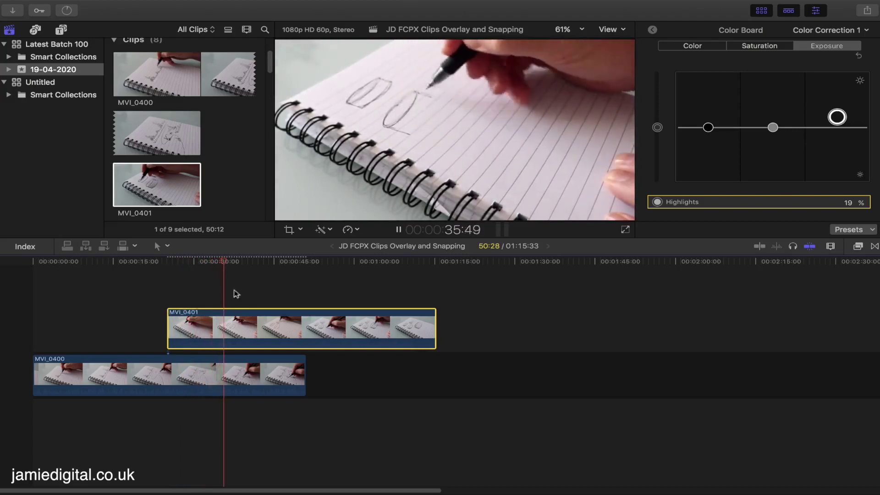
- With snapping off, trim about three seconds from the start of MVI_0401 and move it to begin at about 11 seconds
{"action": "left_click", "coordinate": [809, 246]}
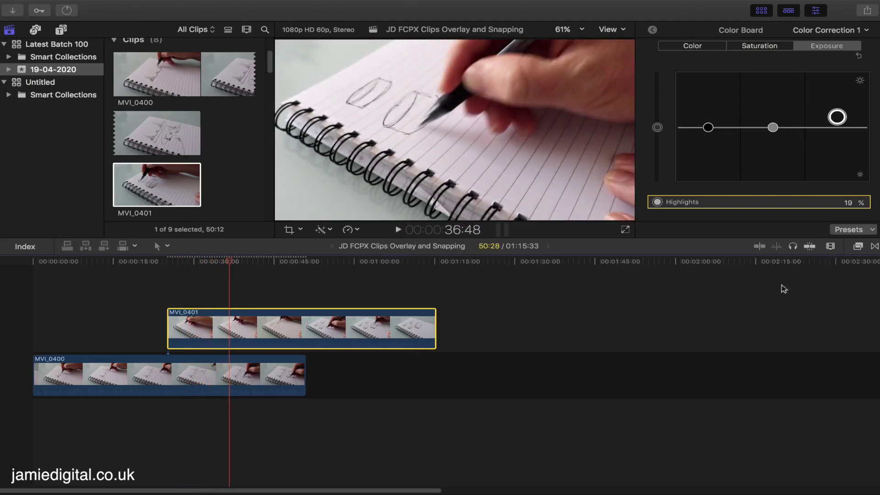
{"action": "left_click", "coordinate": [252, 315]}
{"action": "left_click_drag", "start_coordinate": [251, 316], "coordinate": [168, 316]}
{"action": "left_click", "coordinate": [34, 261]}
{"action": "left_click_drag", "start_coordinate": [33, 262], "coordinate": [130, 278]}
{"action": "left_click_drag", "start_coordinate": [82, 316], "coordinate": [138, 314]}
{"action": "left_click_drag", "start_coordinate": [129, 261], "coordinate": [86, 273]}
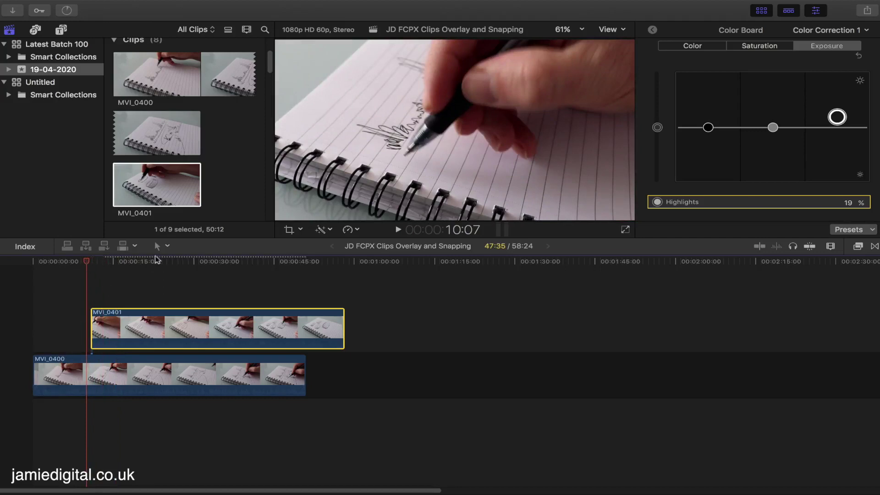
- Blade the overlaid MVI_0401 at about 16 seconds and move the longer piece to start at about 24 seconds
{"action": "left_click", "coordinate": [168, 247]}
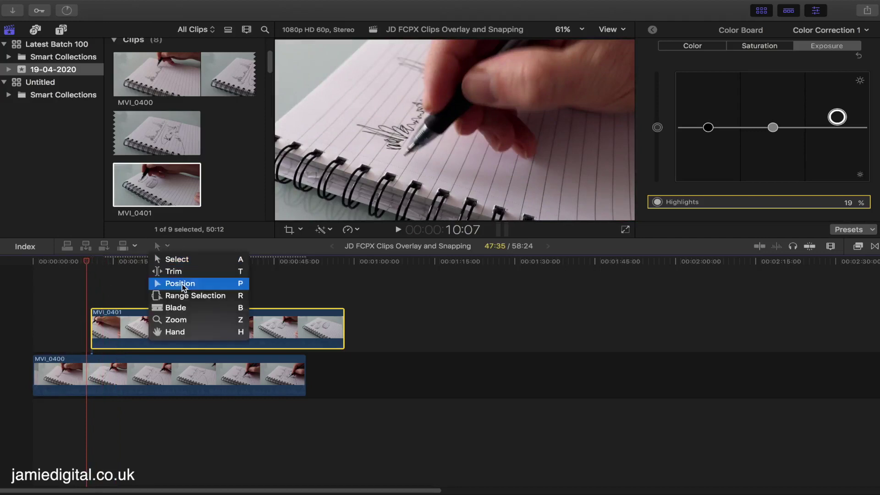
{"action": "left_click", "coordinate": [186, 313]}
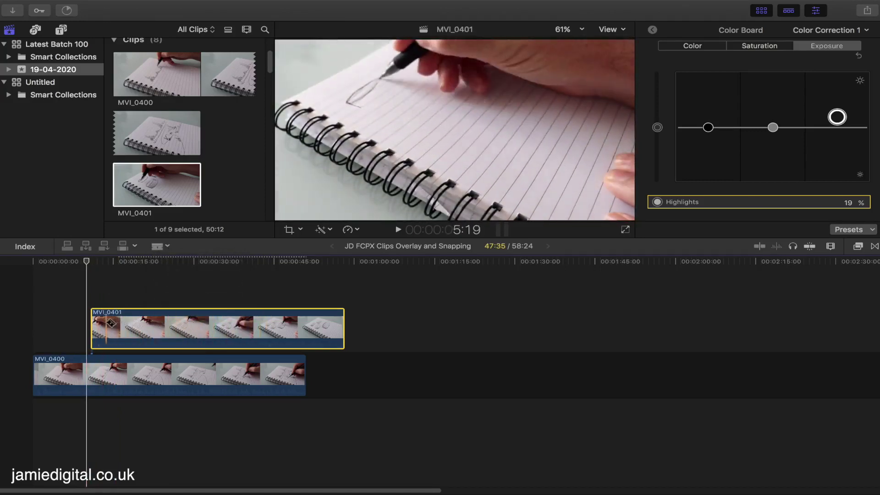
{"action": "left_click", "coordinate": [120, 326]}
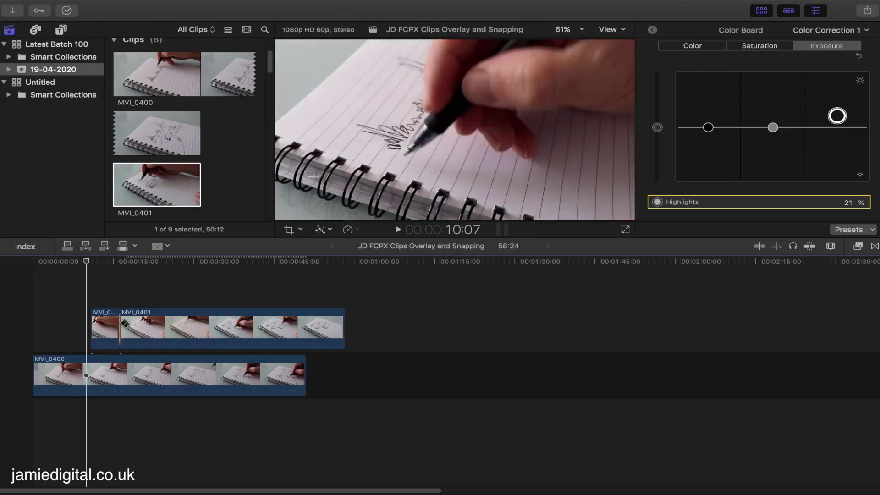
{"action": "left_click", "coordinate": [166, 247]}
{"action": "key", "text": "a"}
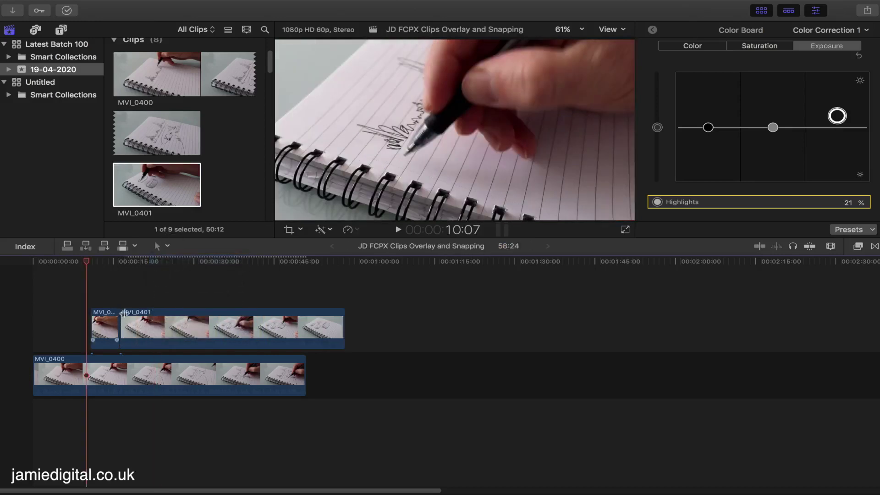
{"action": "left_click_drag", "start_coordinate": [130, 317], "coordinate": [171, 316]}
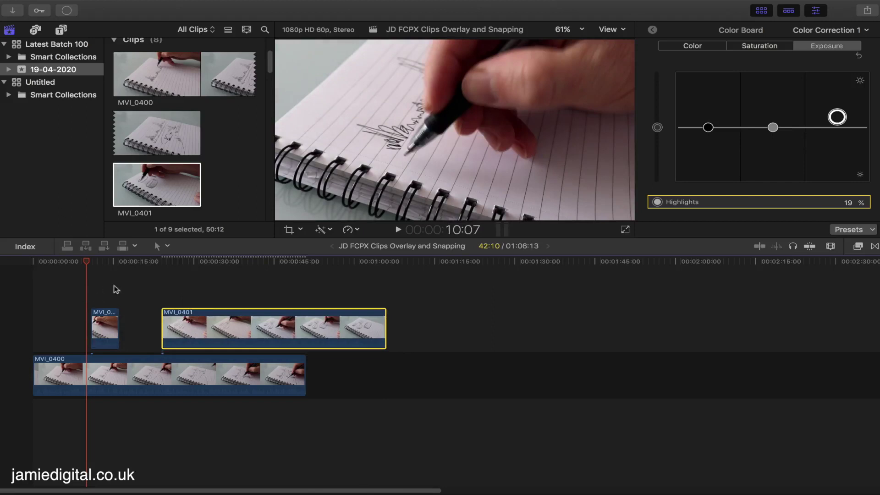
- Play the overlay pieces from about 9 seconds, and move the longer MVI_0401 piece earlier to start at about 20 seconds
{"action": "left_click_drag", "start_coordinate": [87, 262], "coordinate": [81, 262]}
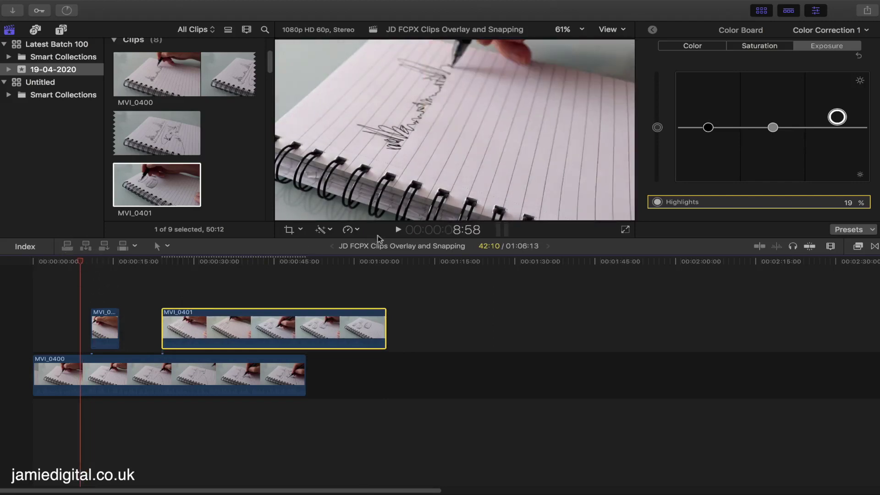
{"action": "left_click", "coordinate": [398, 230]}
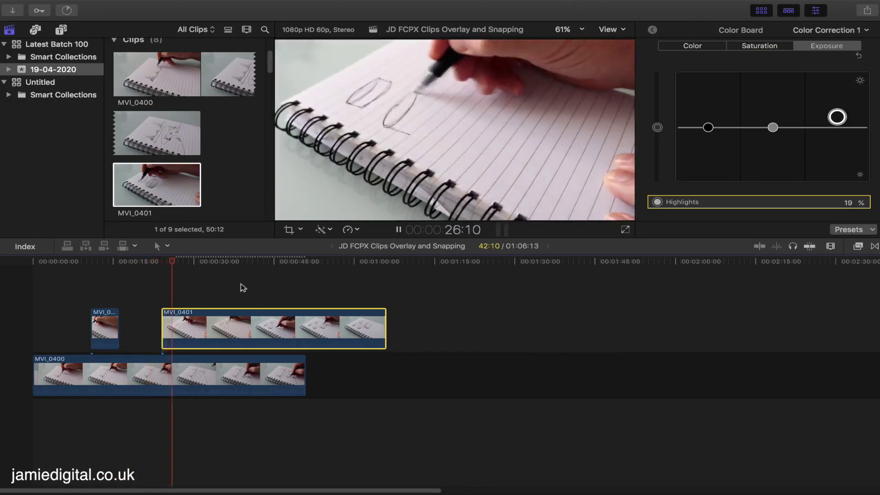
{"action": "left_click", "coordinate": [398, 229]}
{"action": "left_click_drag", "start_coordinate": [230, 313], "coordinate": [206, 313]}
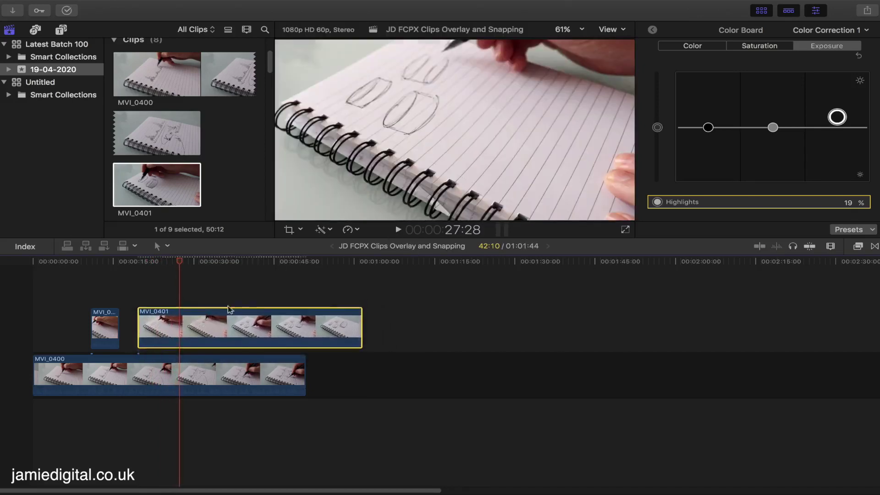
- Blade the longer MVI_0401 piece at about 26 seconds and move the remainder to start at about 31 seconds
{"action": "left_click", "coordinate": [161, 246]}
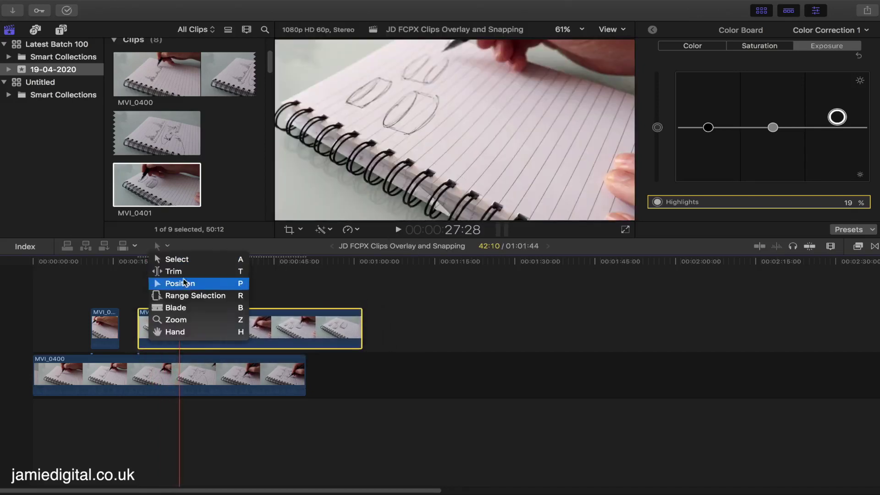
{"action": "left_click", "coordinate": [186, 307]}
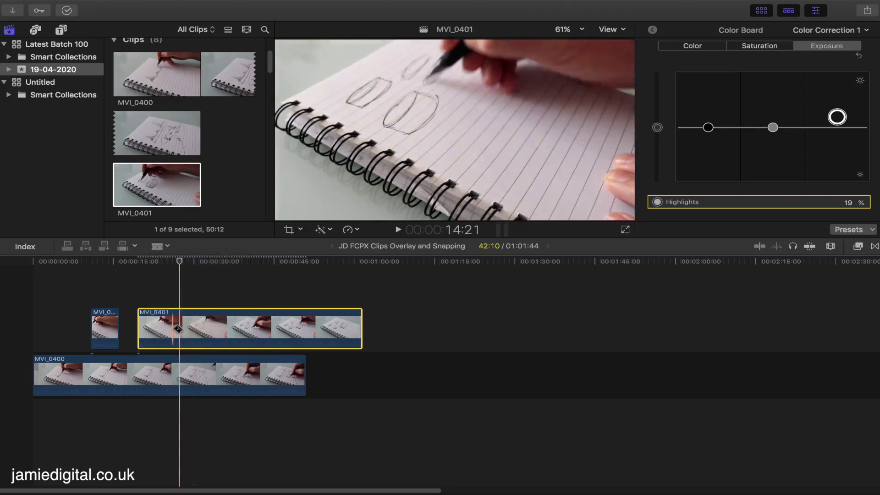
{"action": "left_click", "coordinate": [177, 328]}
{"action": "left_click", "coordinate": [165, 246]}
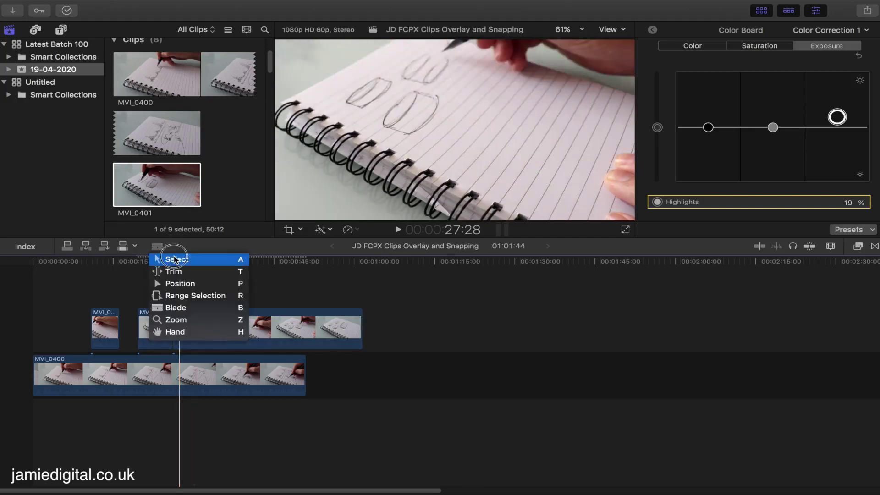
{"action": "left_click", "coordinate": [176, 257]}
{"action": "left_click_drag", "start_coordinate": [184, 314], "coordinate": [228, 315]}
{"action": "left_click", "coordinate": [226, 315]}
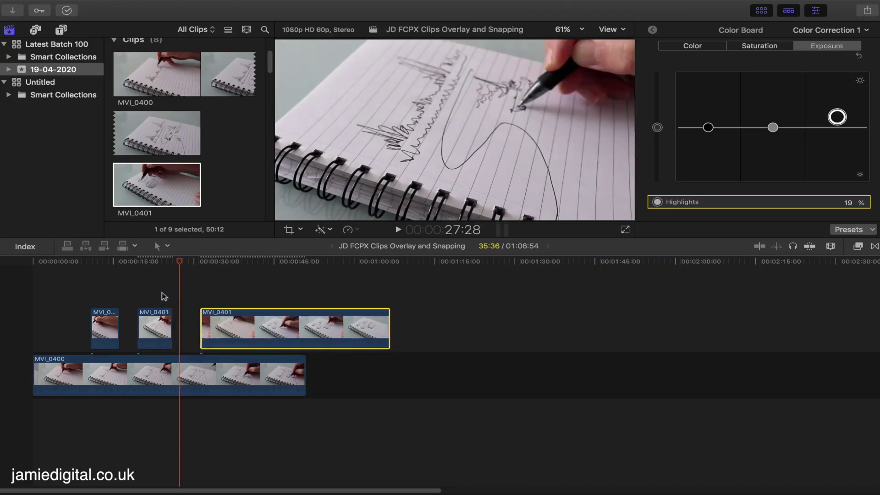
{"action": "left_click_drag", "start_coordinate": [142, 294], "coordinate": [234, 344]}
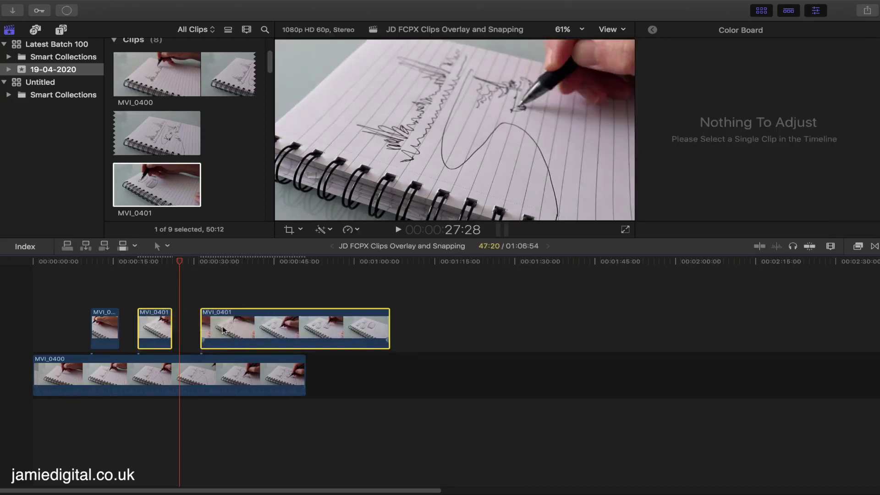
{"action": "left_click_drag", "start_coordinate": [109, 291], "coordinate": [213, 351]}
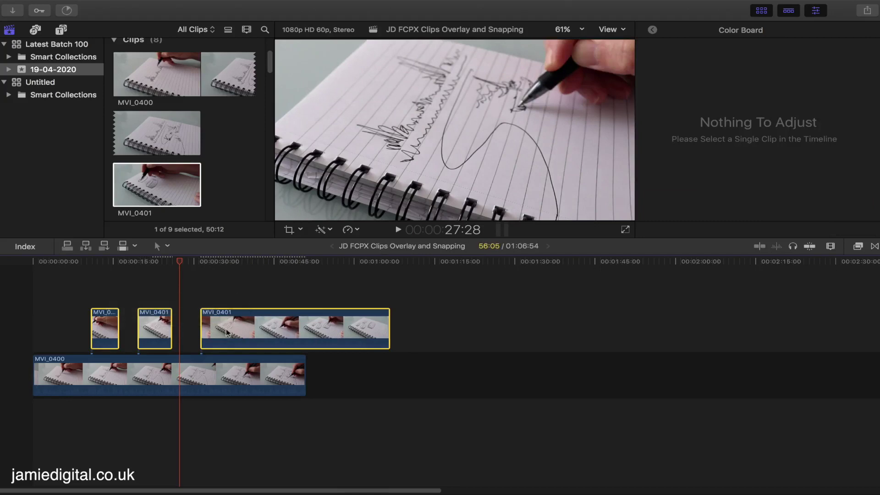
{"action": "left_click", "coordinate": [225, 315]}
{"action": "left_click", "coordinate": [225, 315]}
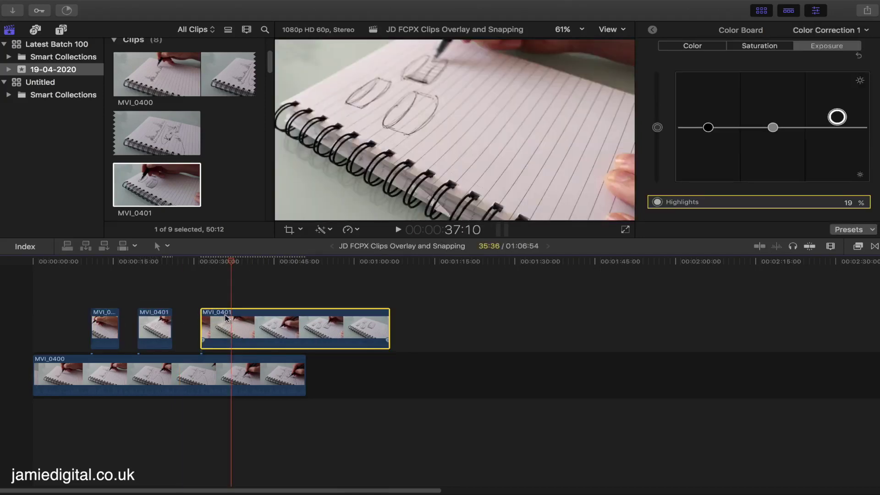
- Move the last MVI_0401 piece close behind the middle one, starting at about 27 seconds with a small gap between them
{"action": "left_click_drag", "start_coordinate": [225, 315], "coordinate": [198, 316]}
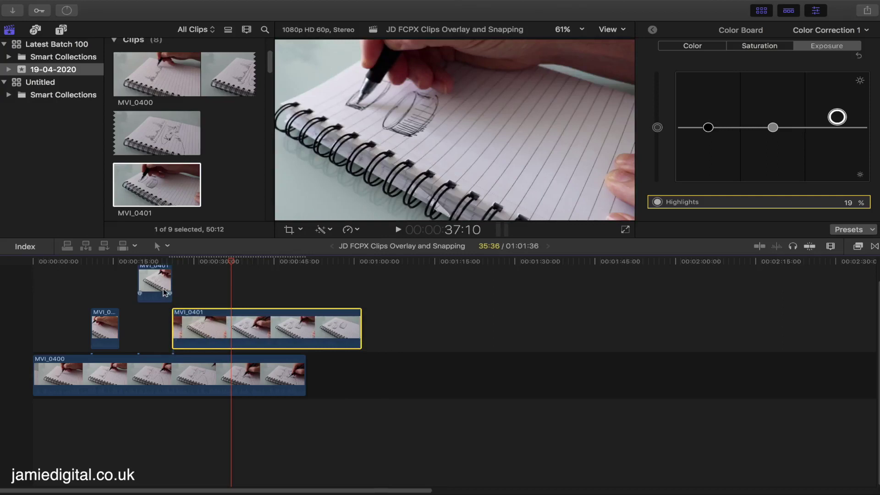
{"action": "scroll", "coordinate": [165, 292], "scroll_direction": "up", "scroll_amount": 3}
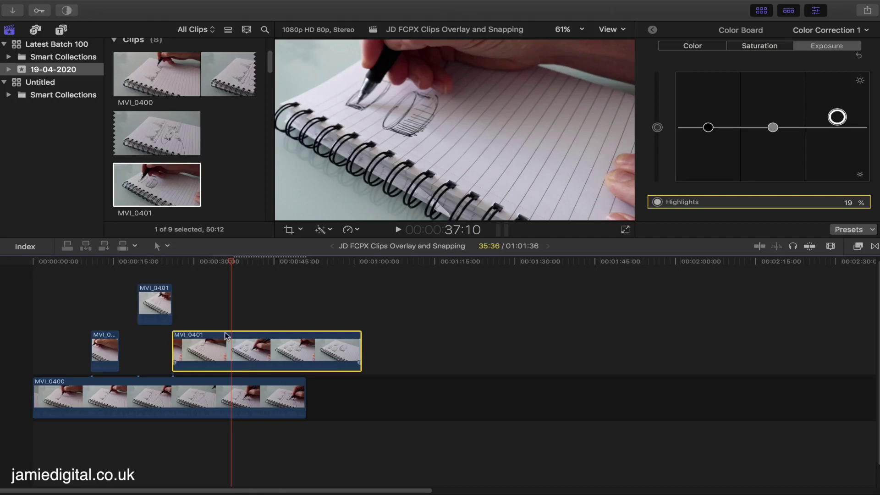
{"action": "left_click_drag", "start_coordinate": [191, 336], "coordinate": [202, 335]}
{"action": "left_click_drag", "start_coordinate": [202, 338], "coordinate": [199, 337]}
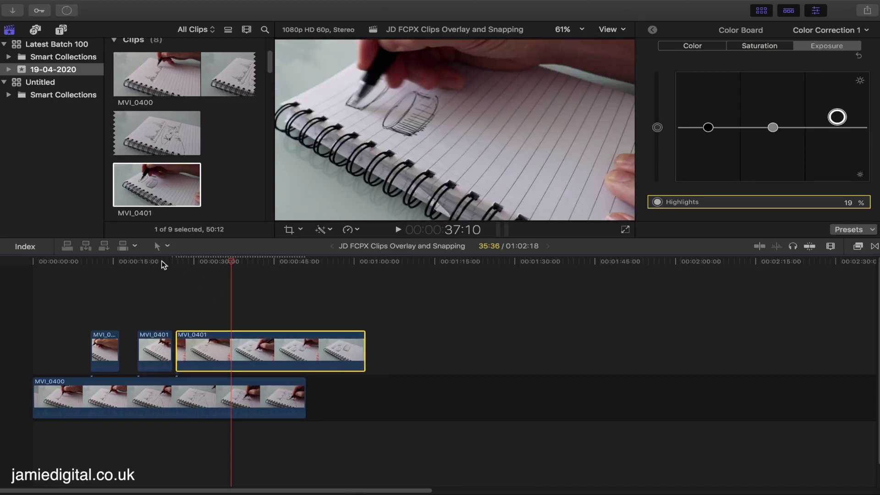
- Play the timeline from about 24 seconds across the small gap between the middle and last overlay pieces
{"action": "left_click", "coordinate": [160, 262]}
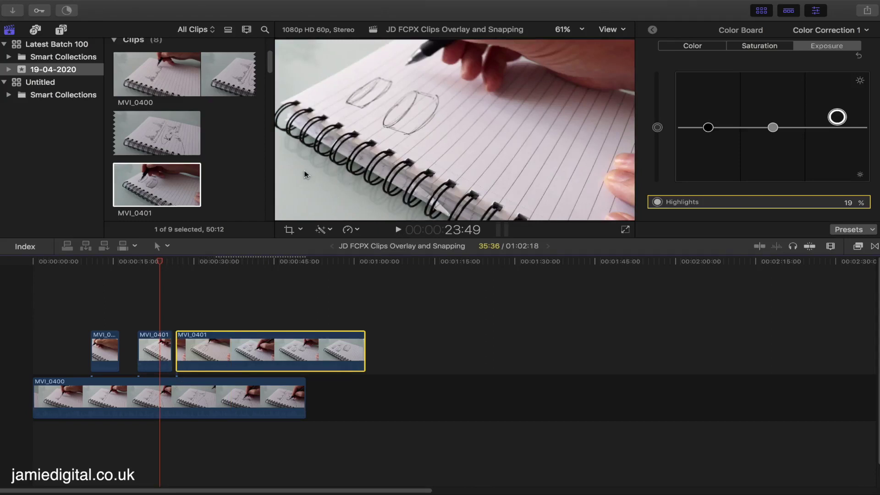
{"action": "left_click", "coordinate": [398, 230]}
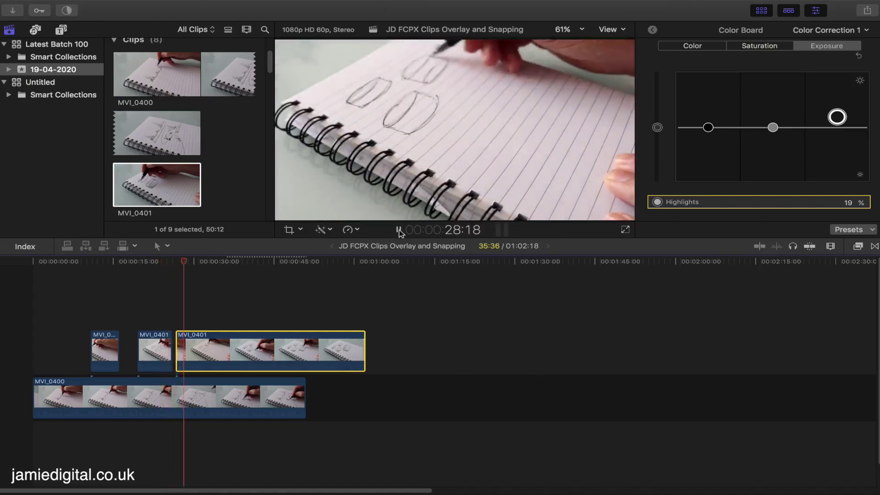
{"action": "left_click", "coordinate": [398, 230]}
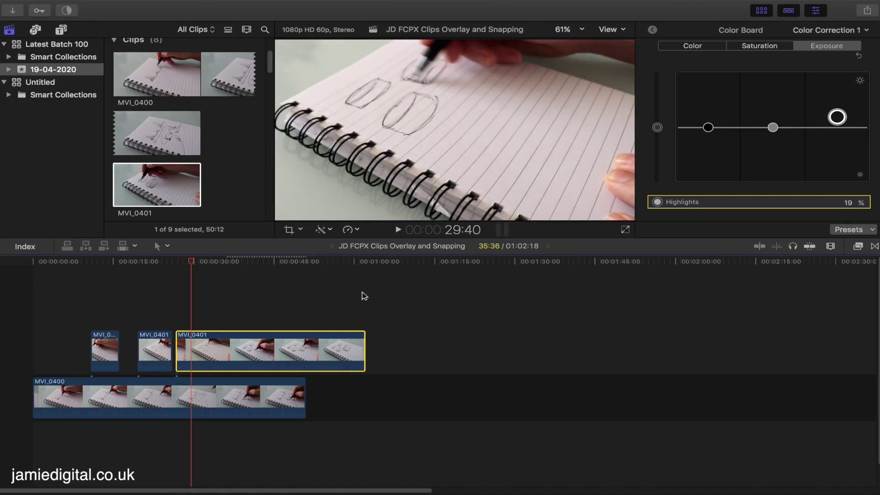
{"action": "left_click", "coordinate": [238, 322]}
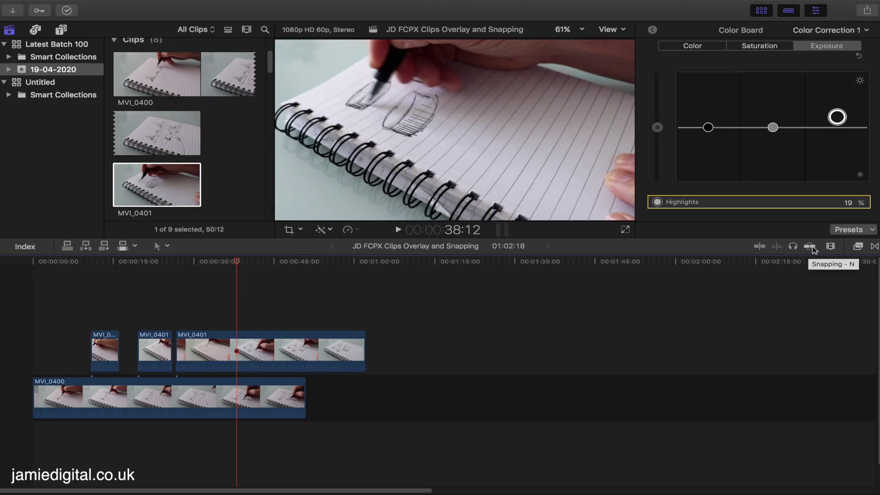
- Turn snapping on and snap the start of the last MVI_0401 piece to the end of the middle one
{"action": "left_click", "coordinate": [810, 246]}
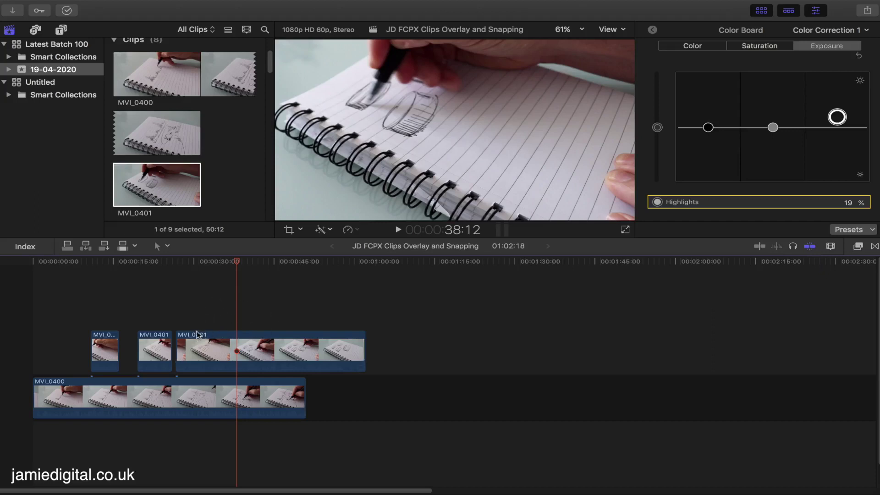
{"action": "left_click", "coordinate": [198, 337]}
{"action": "mouse_move", "coordinate": [198, 338]}
{"action": "left_mouse_down"}
{"action": "mouse_move", "coordinate": [226, 311]}
{"action": "mouse_move", "coordinate": [215, 332]}
{"action": "mouse_move", "coordinate": [193, 336]}
{"action": "mouse_move", "coordinate": [210, 338]}
{"action": "mouse_move", "coordinate": [200, 339]}
{"action": "left_mouse_up"}
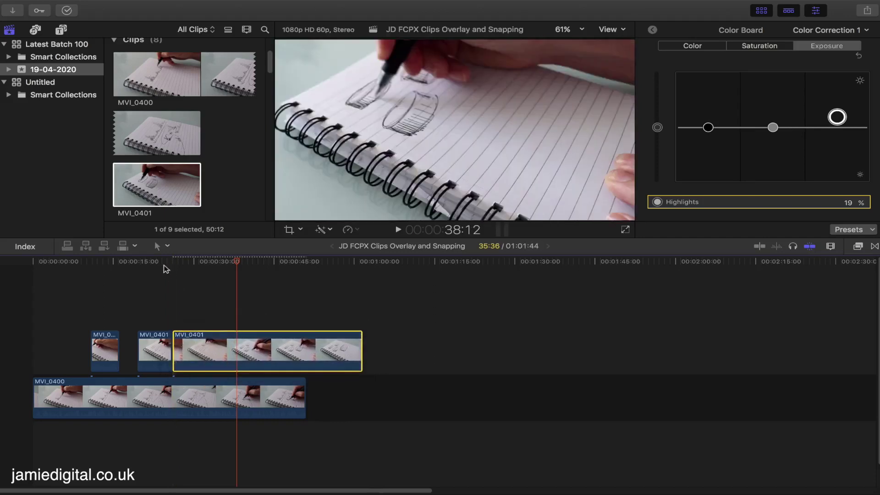
- Play the timeline from about 23 to 29 seconds across the join between the middle and last MVI_0401 pieces
{"action": "left_click", "coordinate": [158, 262]}
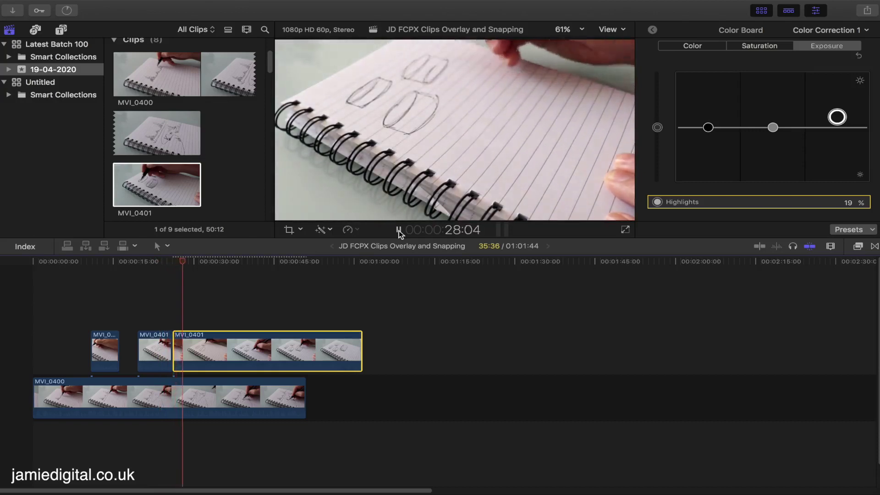
{"action": "left_click", "coordinate": [399, 230]}
- Move the middle and last MVI_0401 pieces together to snap to the end of the first piece, and play across that join
{"action": "left_click", "coordinate": [161, 332], "text": "super"}
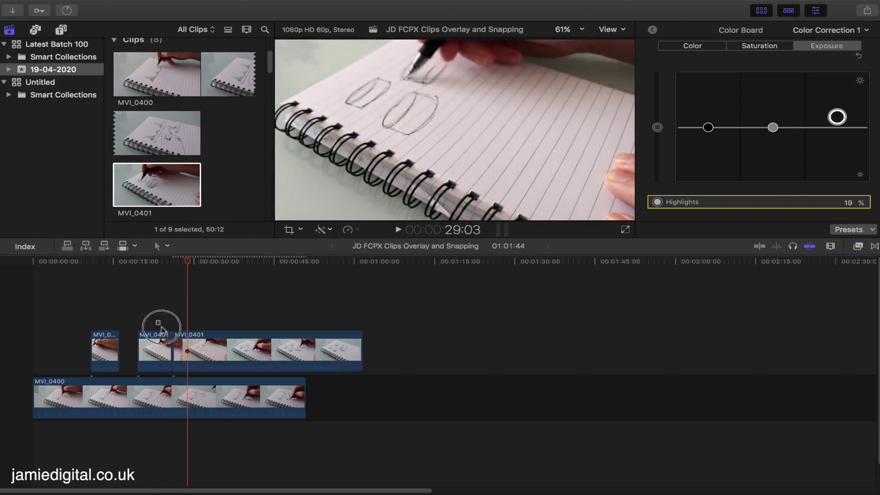
{"action": "left_click_drag", "start_coordinate": [161, 339], "coordinate": [143, 339]}
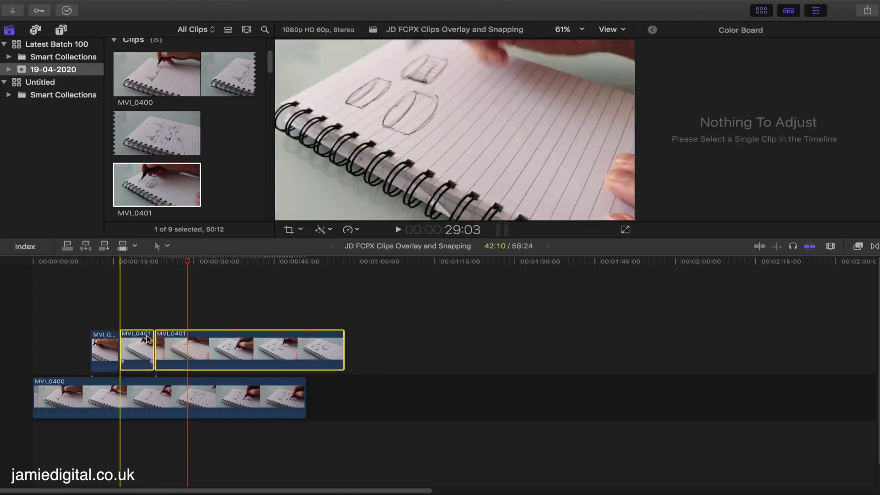
{"action": "left_click", "coordinate": [112, 310]}
{"action": "left_click", "coordinate": [398, 230]}
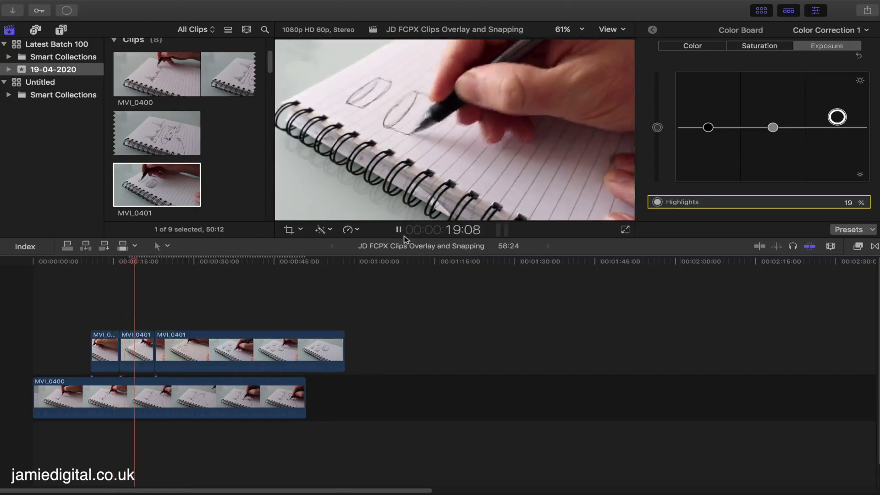
{"action": "left_click", "coordinate": [399, 230]}
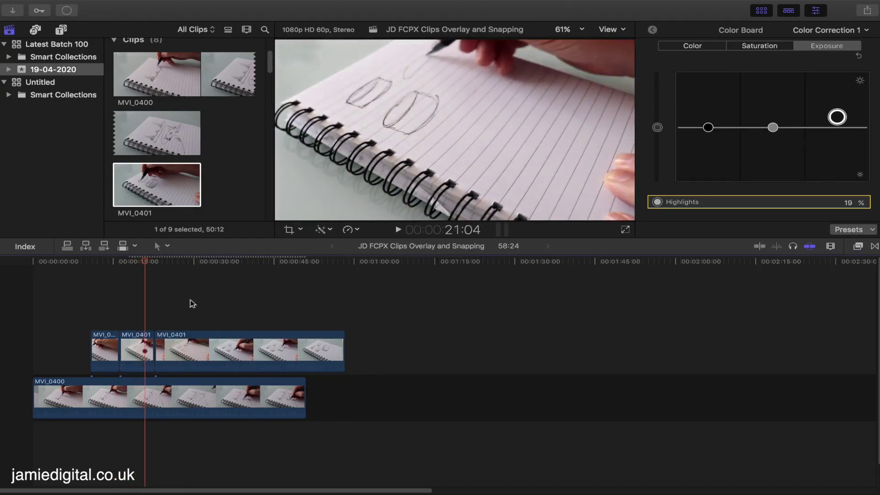
- Move the last MVI_0401 piece away, try snapping it to the playhead at about 31 seconds, and leave it starting at about 34 seconds
{"action": "left_click_drag", "start_coordinate": [173, 338], "coordinate": [274, 338]}
{"action": "left_click_drag", "start_coordinate": [144, 262], "coordinate": [199, 264]}
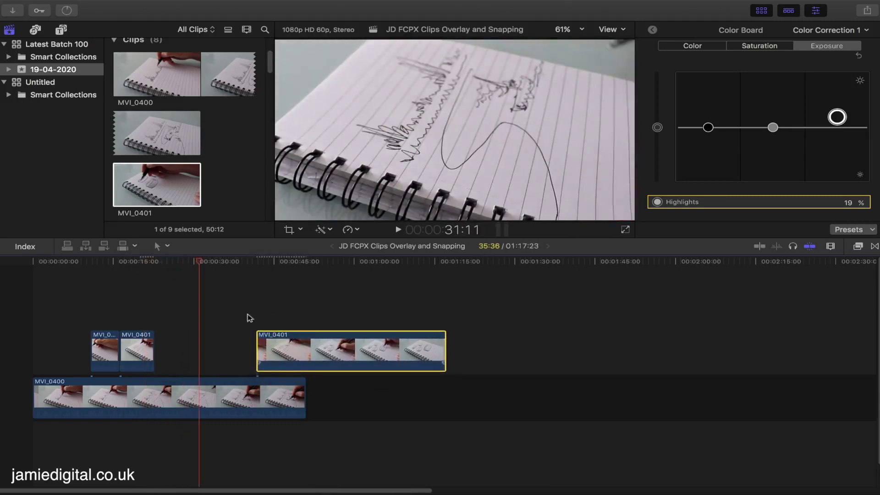
{"action": "left_click_drag", "start_coordinate": [275, 338], "coordinate": [202, 332]}
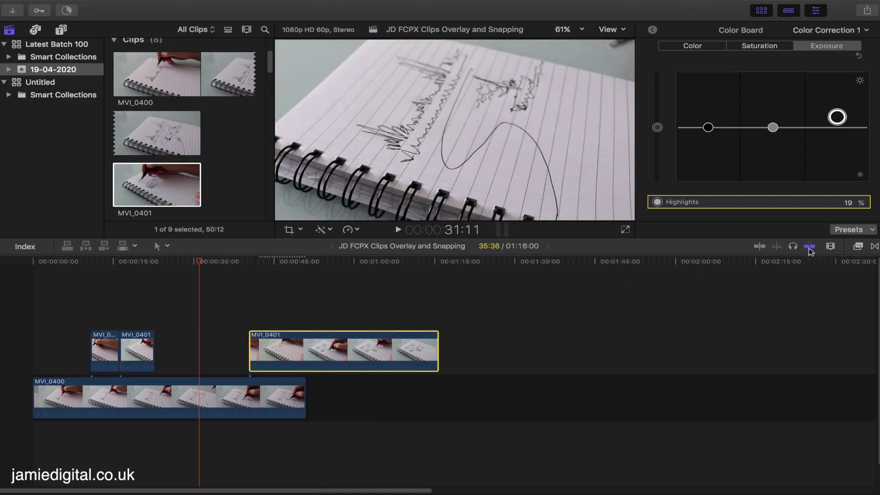
{"action": "left_click_drag", "start_coordinate": [275, 339], "coordinate": [246, 338]}
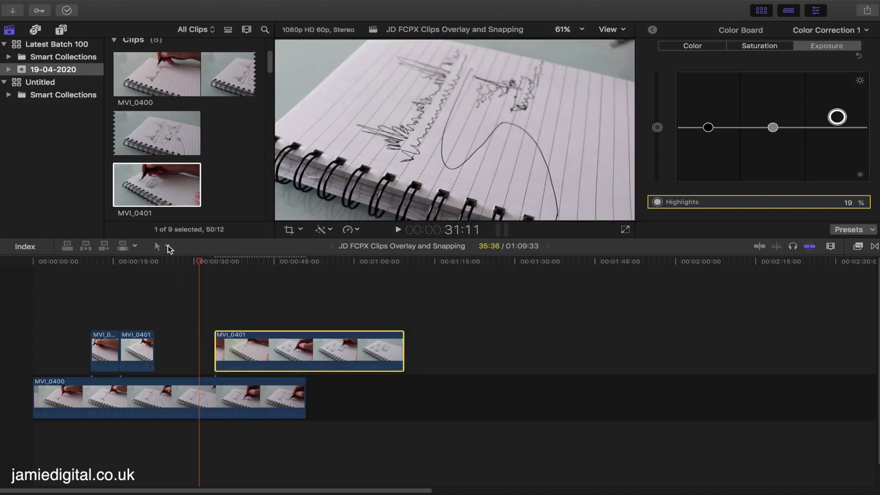
- Blade the MVI_0400 clip in the primary storyline at about 27 seconds and return to the Select tool
{"action": "left_click", "coordinate": [168, 246]}
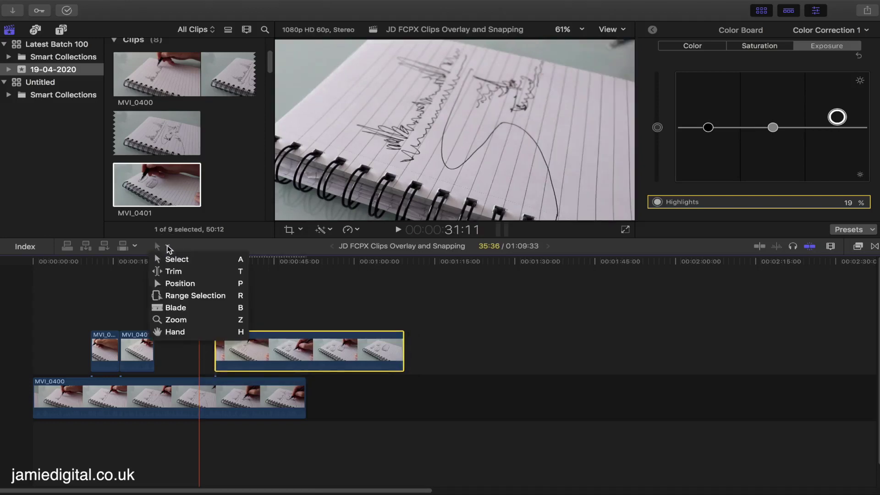
{"action": "left_click", "coordinate": [179, 307]}
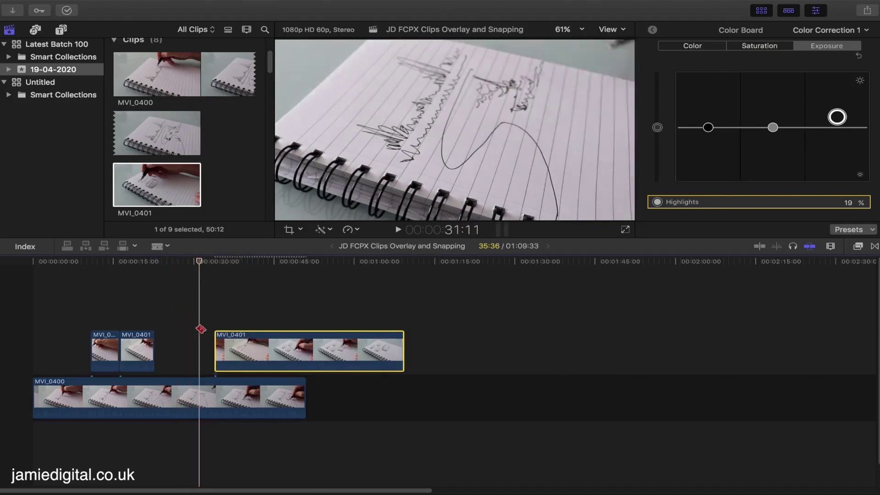
{"action": "left_click", "coordinate": [179, 395]}
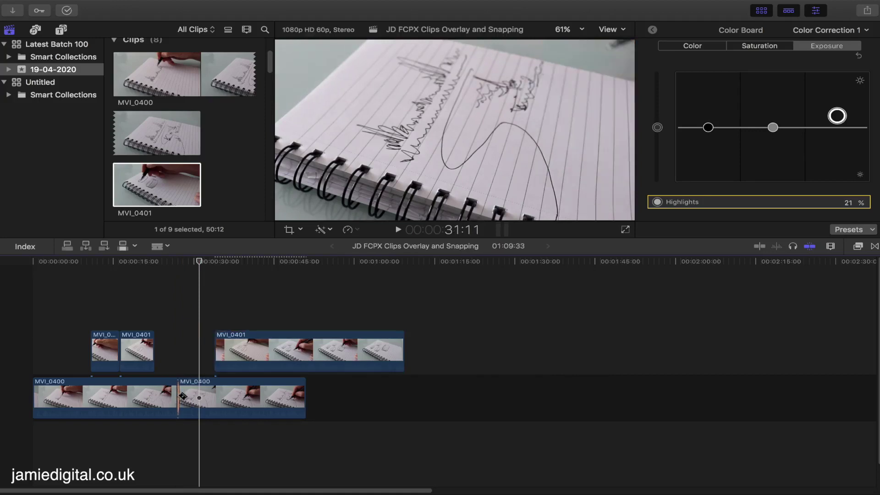
{"action": "left_click", "coordinate": [158, 246]}
{"action": "left_click", "coordinate": [175, 260]}
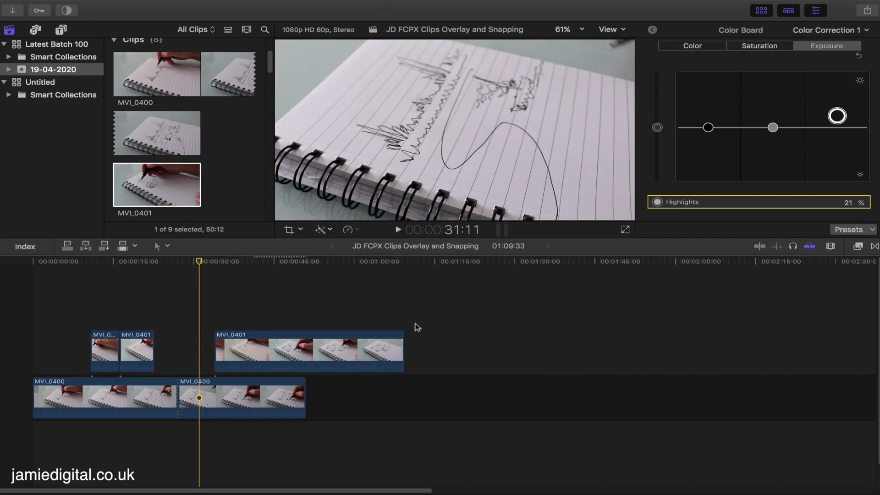
- Snap the start of the last MVI_0401 piece to the cut in MVI_0400 and place the playhead at about 25 seconds
{"action": "left_click", "coordinate": [243, 336]}
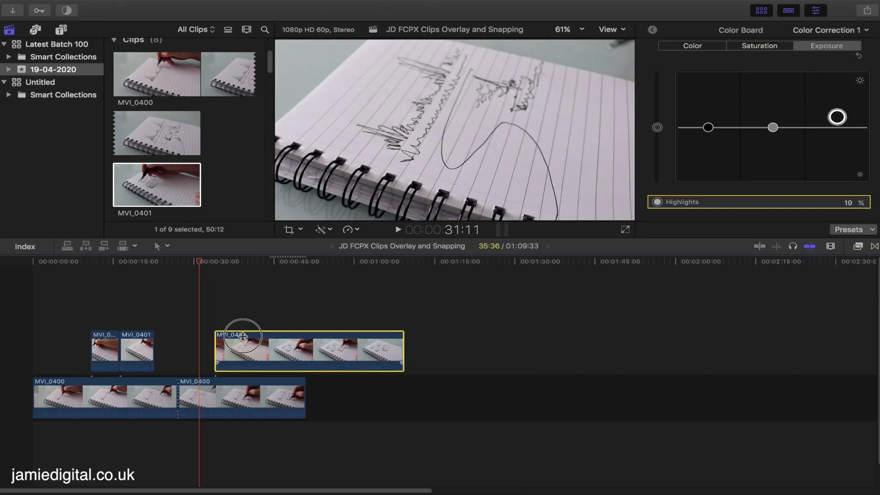
{"action": "left_click_drag", "start_coordinate": [243, 337], "coordinate": [206, 334]}
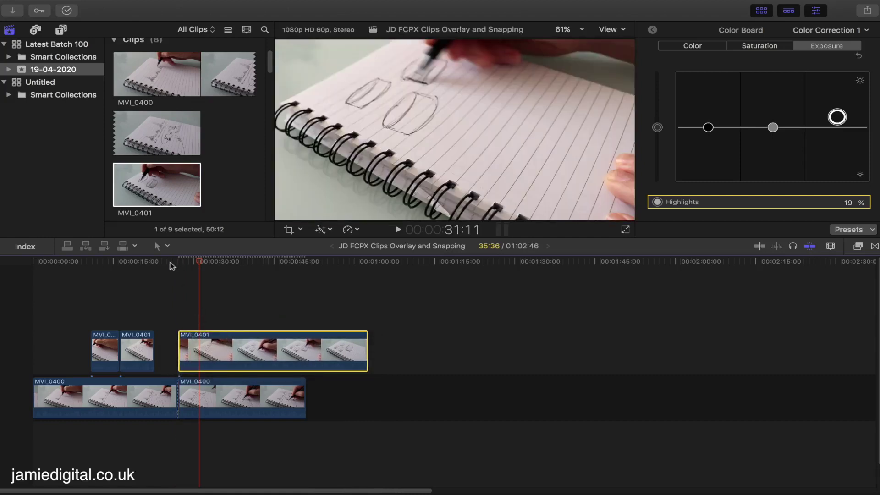
{"action": "left_click", "coordinate": [169, 264]}
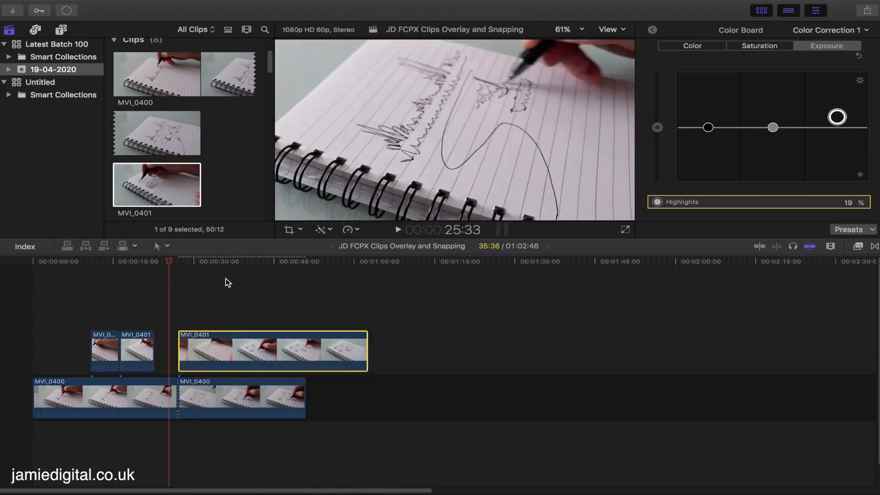